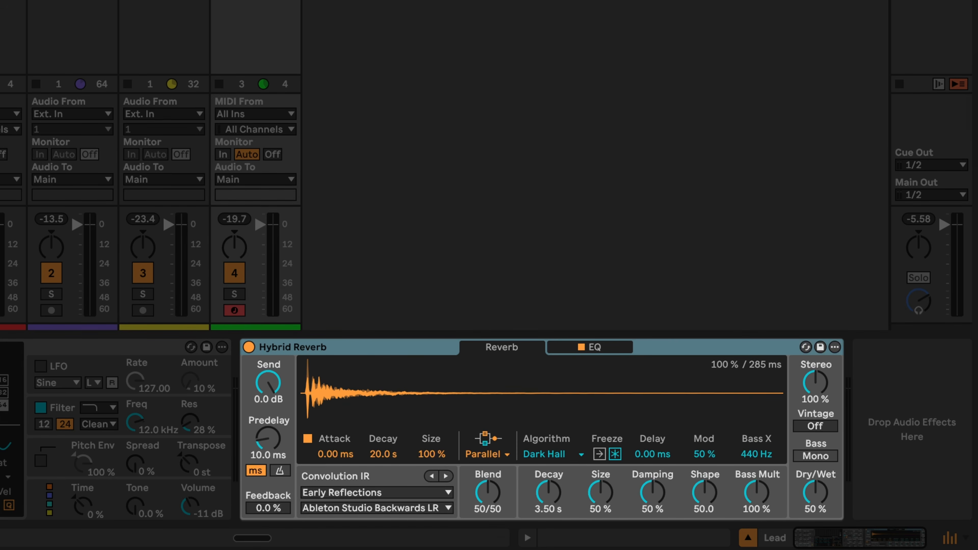
Set the Hybrid Reverb blend to 100/0 and load the Non Linear 2.8s impulse response from the Textures category
left_click_drag(488, 512, 487, 490)
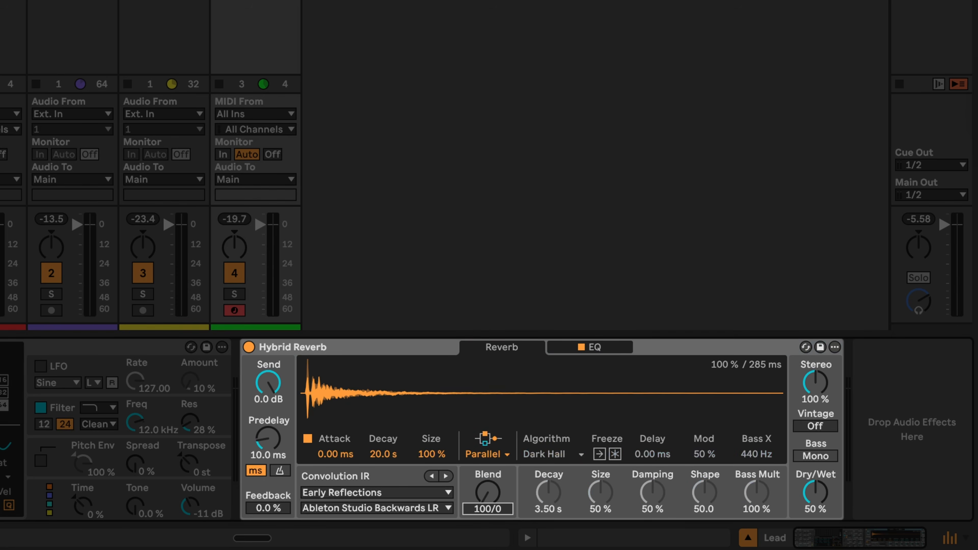
left_click(430, 497)
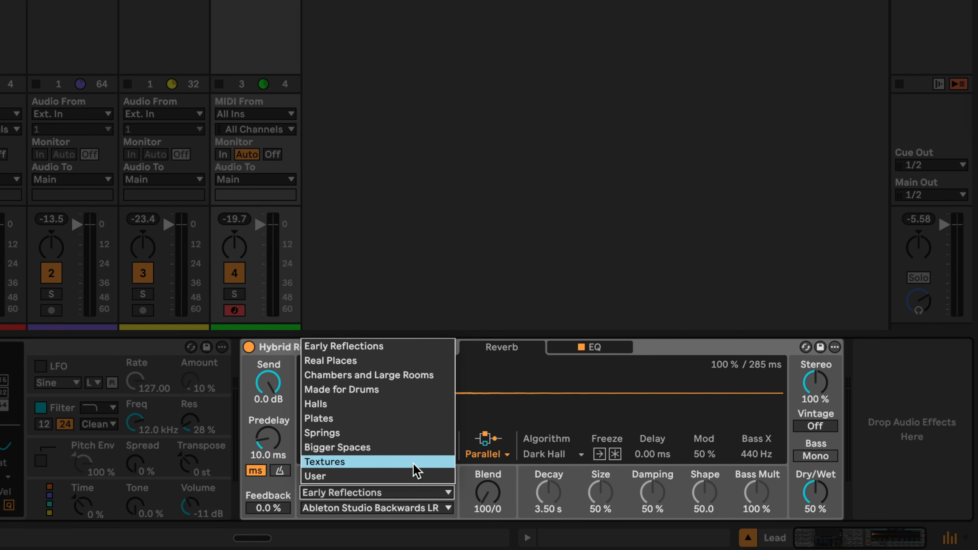
left_click(393, 461)
left_click(381, 507)
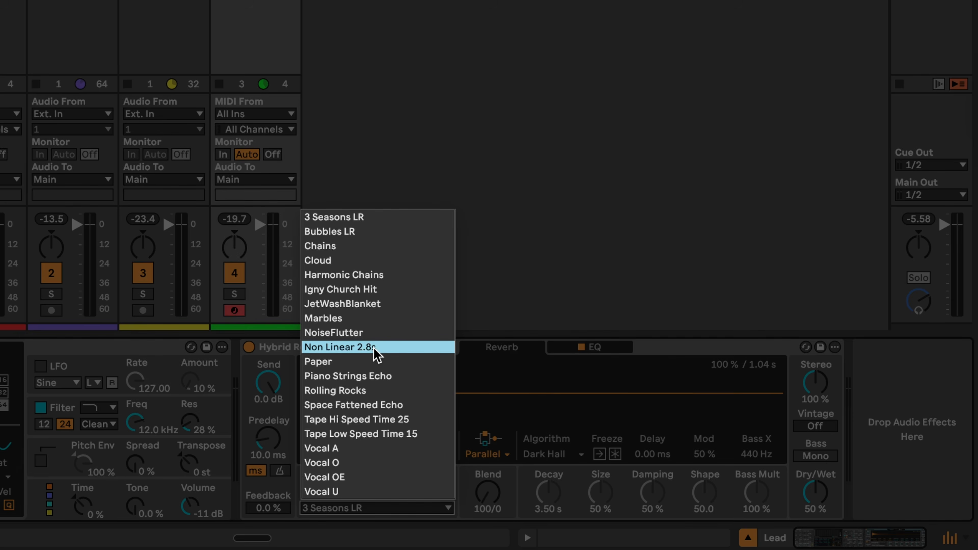
left_click(377, 350)
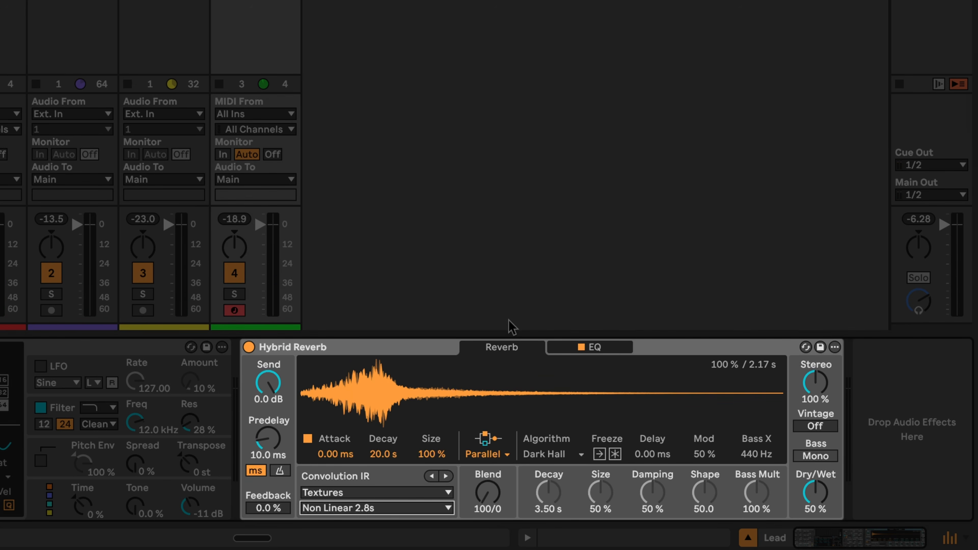
Raise the reverb's predelay to 120 ms and play the track
left_click_drag(263, 449, 263, 439)
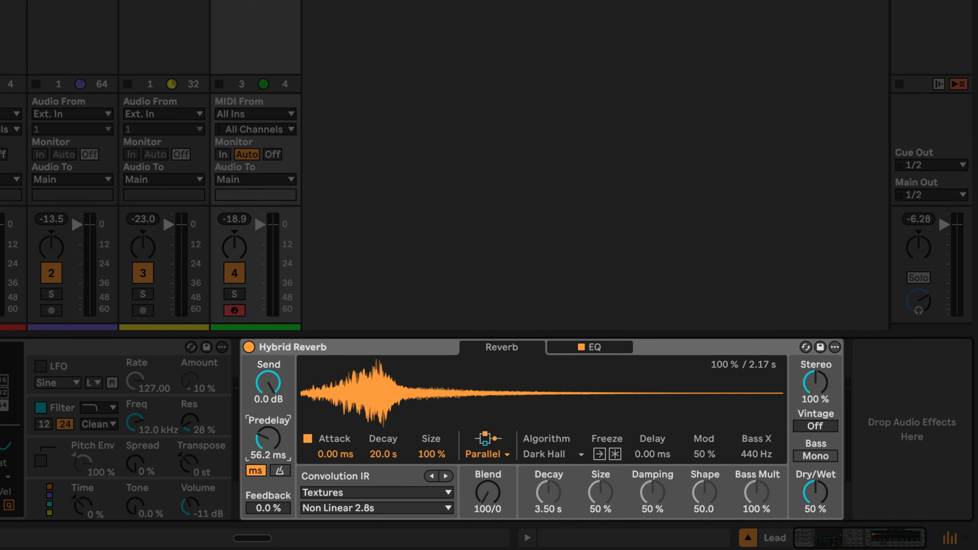
left_click_drag(263, 440, 264, 429)
key("space")
Set the reverb blend to 0/100 and choose the Shimmer algorithm
left_click_drag(494, 483, 487, 517)
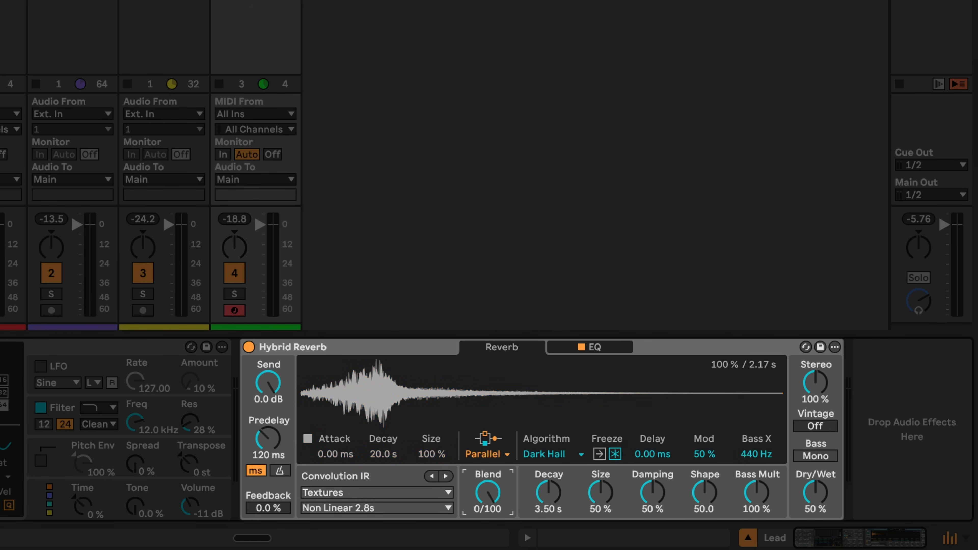
left_click(563, 458)
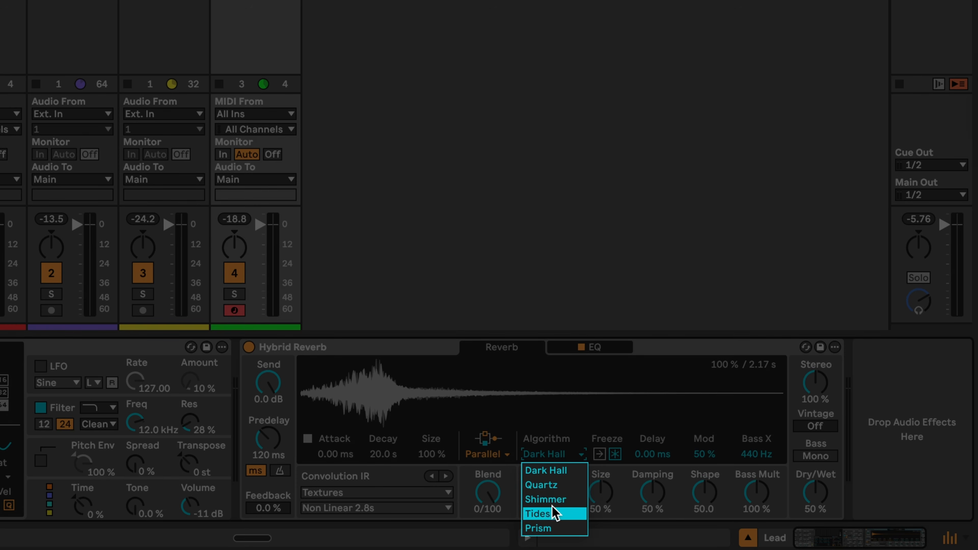
left_click(568, 459)
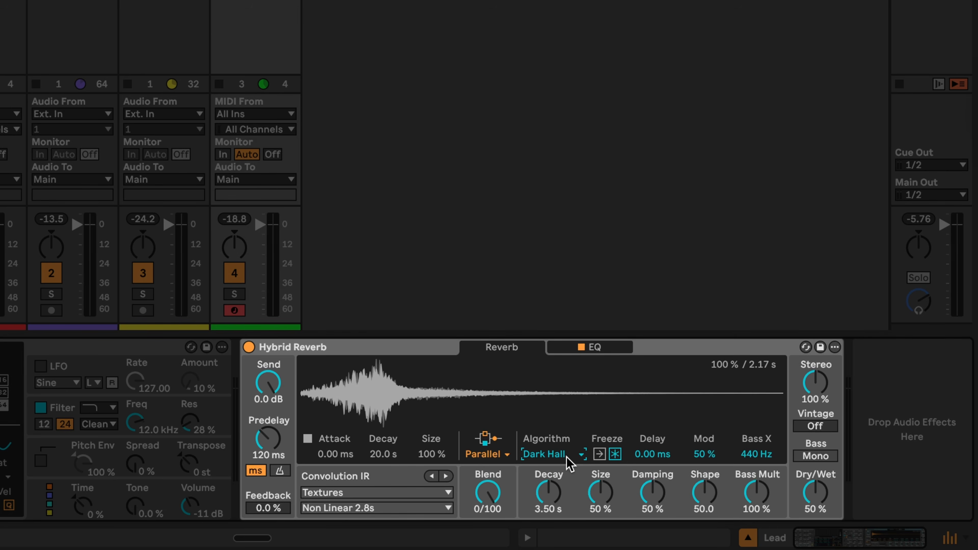
left_click(567, 458)
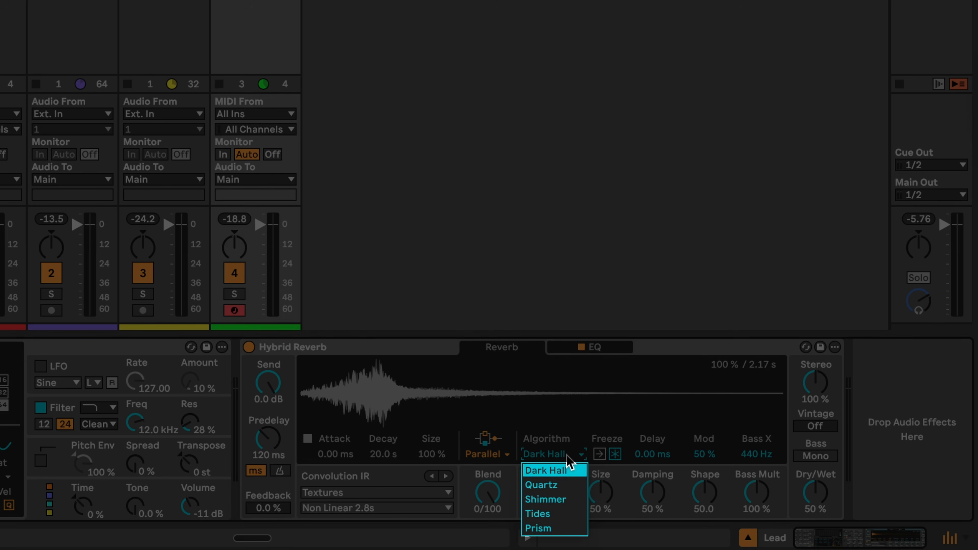
left_click(555, 499)
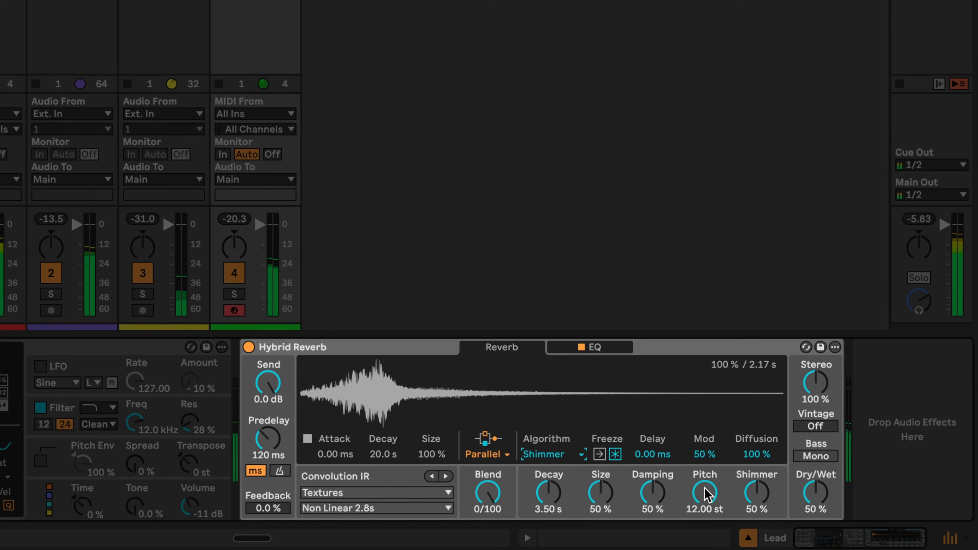
Lower the Shimmer algorithm's pitch to -6.48 st and bring the blend to 53/47
left_click_drag(706, 495, 706, 528)
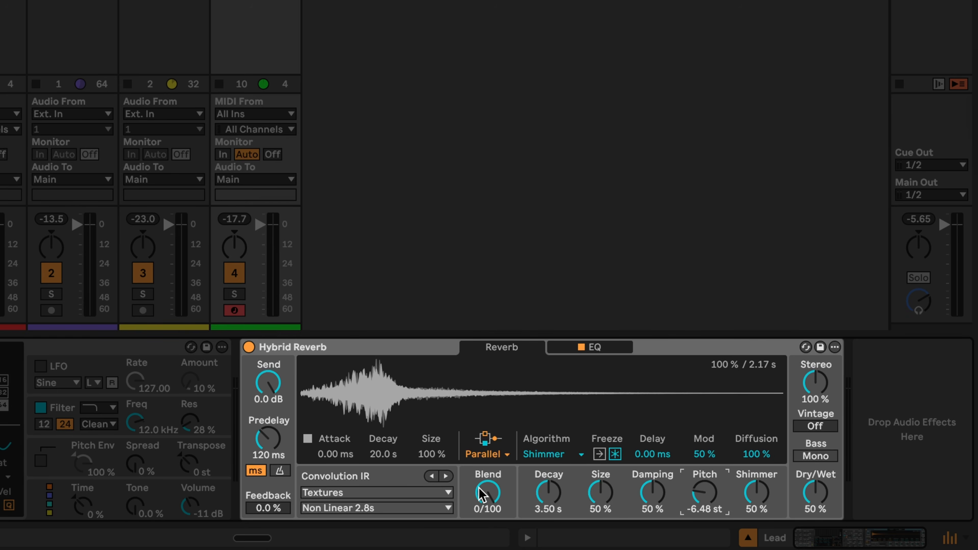
left_click_drag(496, 487, 488, 485)
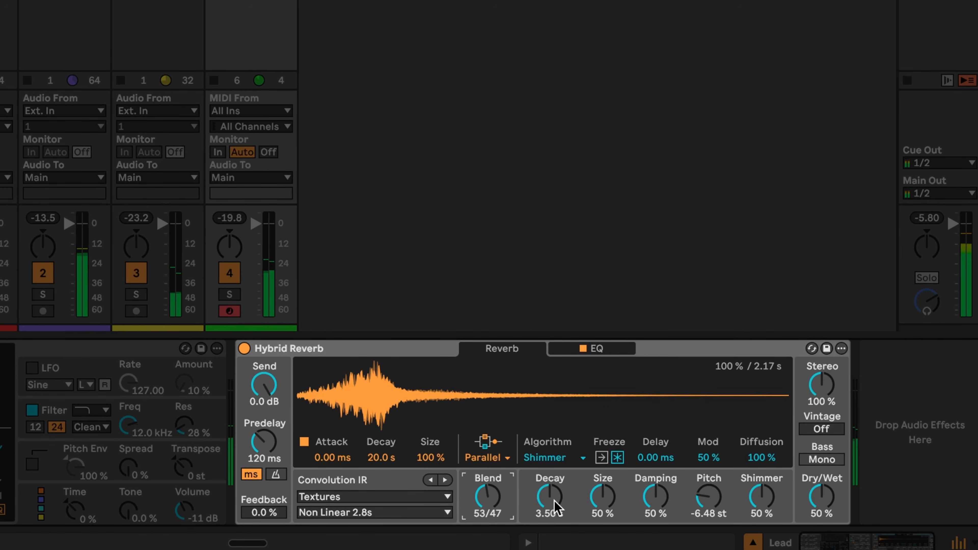
Set the Shimmer algorithm's decay to 4.32 s, size to 64 %, damping to 62 %, shimmer to 73 %, and reverb dry/wet to 40 %
left_click_drag(549, 500, 601, 484)
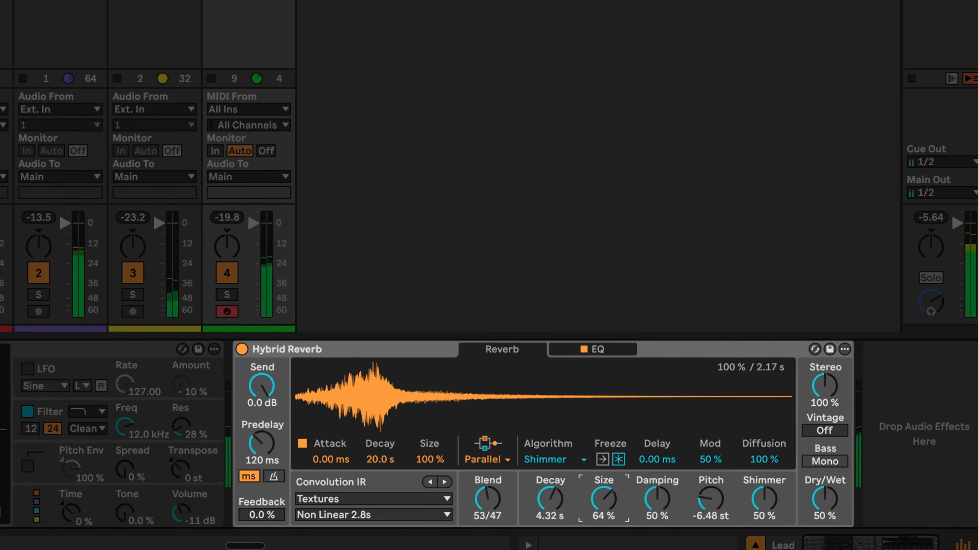
mouse_move(656, 509)
left_mouse_down()
mouse_move(657, 500)
mouse_move(657, 510)
left_mouse_up()
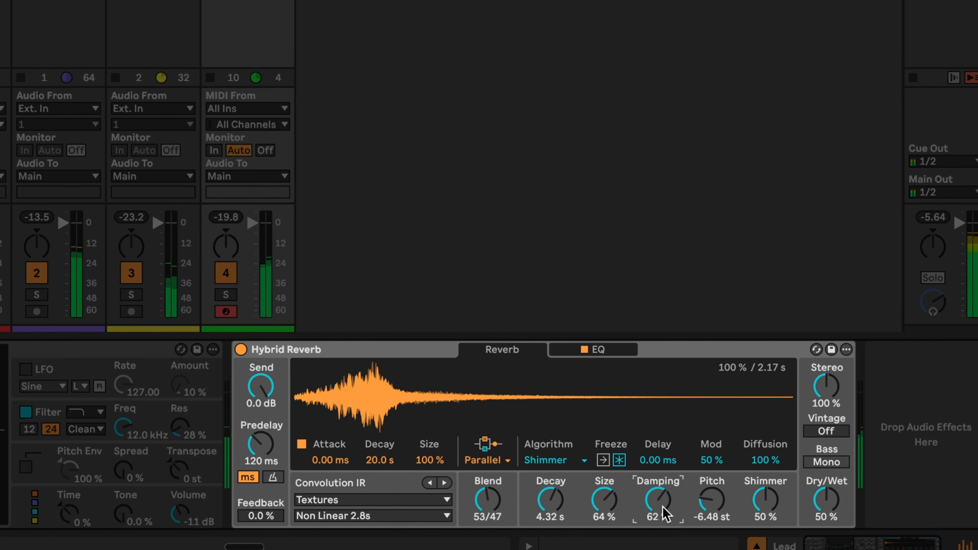
left_click_drag(764, 500, 764, 491)
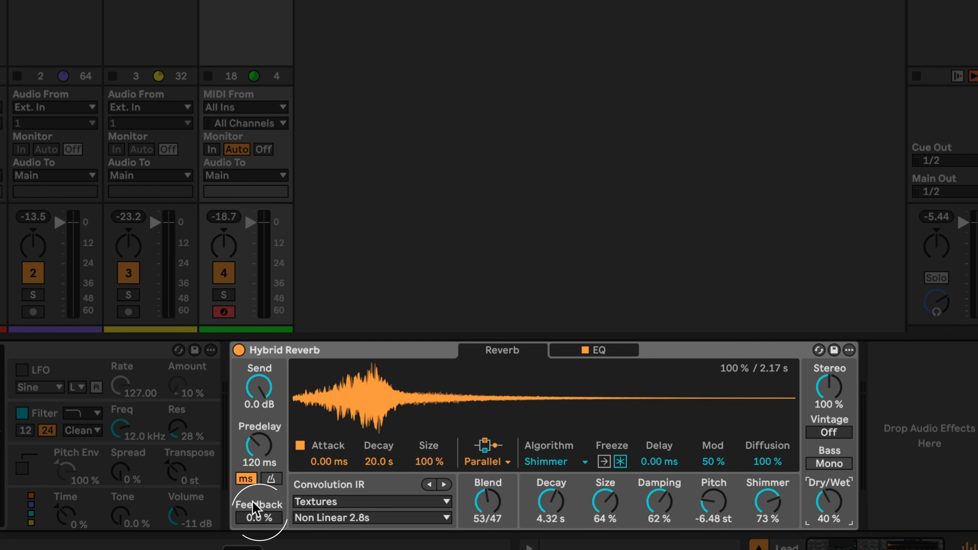
Push the reverb's feedback up to 95 %, settle it at 52 %, and set dry/wet to 48 %
left_click(274, 519)
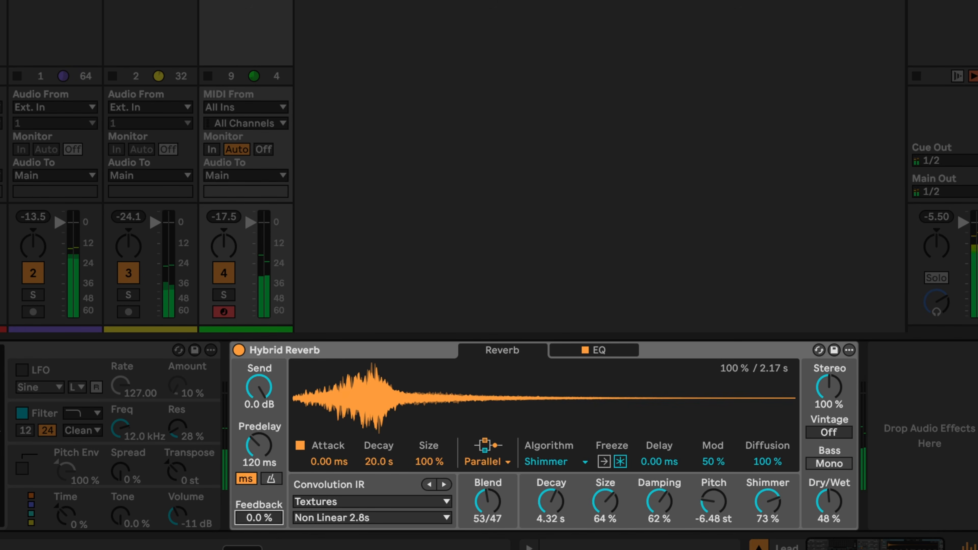
left_click_drag(274, 520, 274, 442)
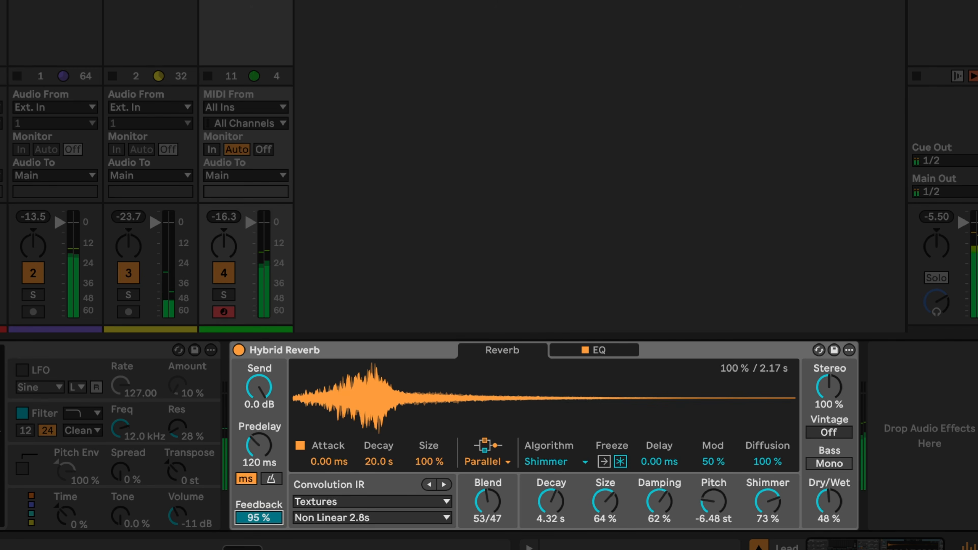
left_click_drag(274, 520, 275, 546)
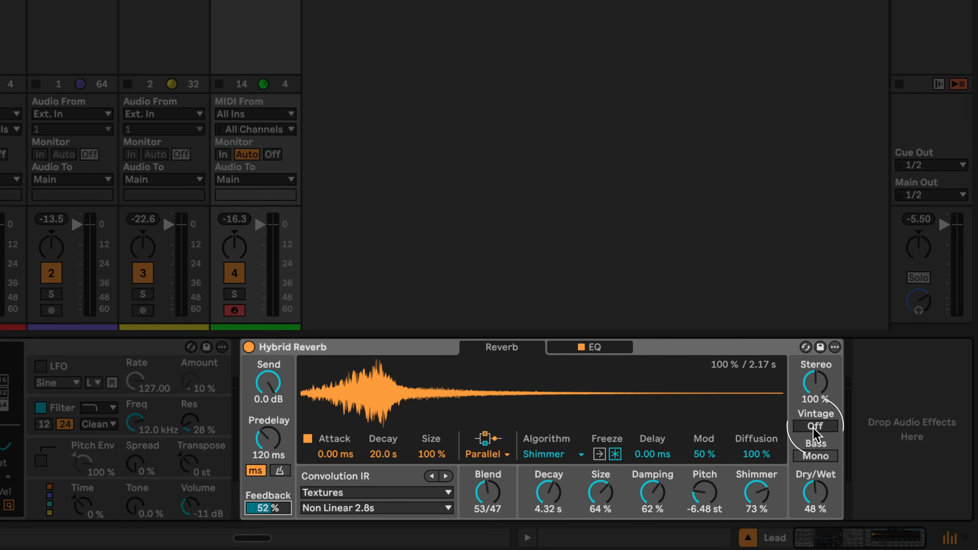
Start playback and raise the reverb's Vintage setting to Older and beyond
mouse_move(814, 429)
left_mouse_down()
mouse_move(814, 390)
mouse_move(814, 428)
left_mouse_up()
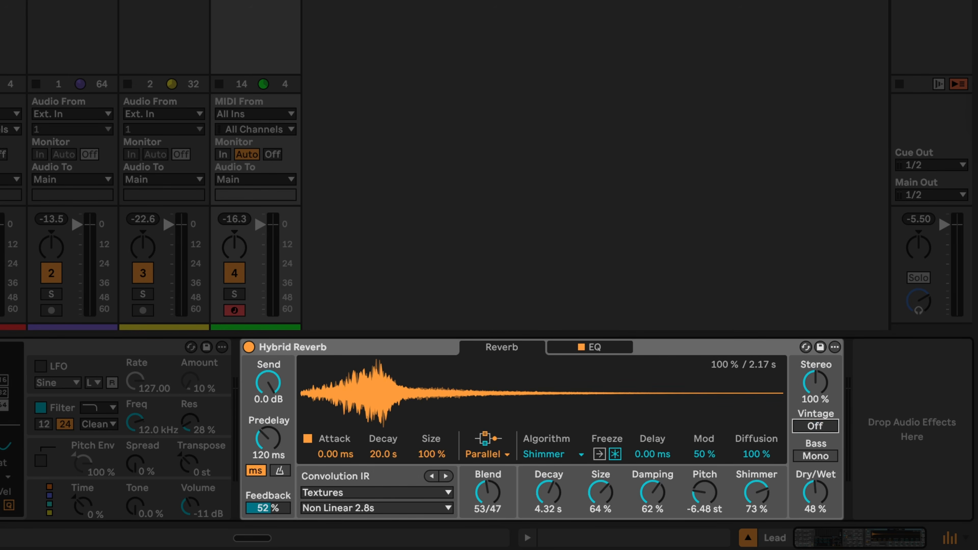
key("space")
left_click_drag(815, 426, 815, 397)
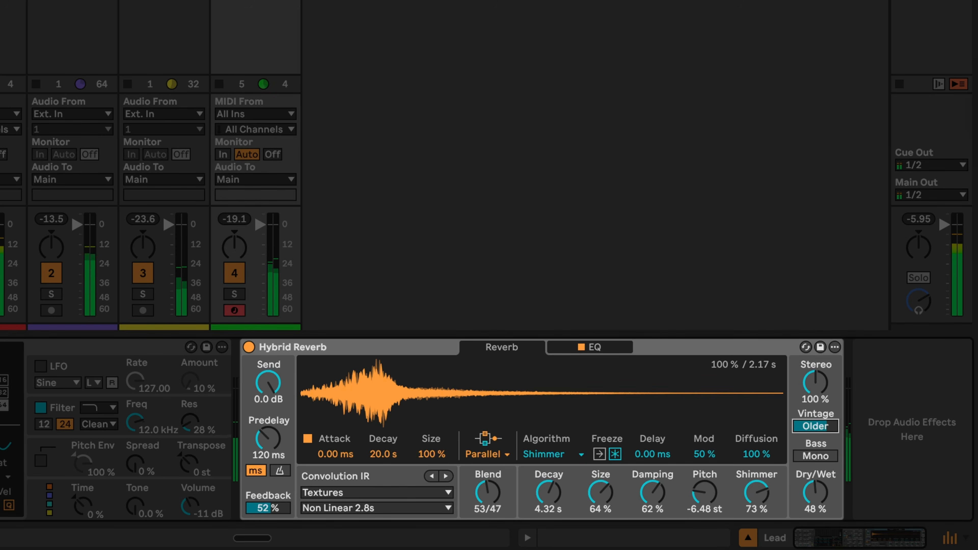
left_click_drag(815, 397, 815, 390)
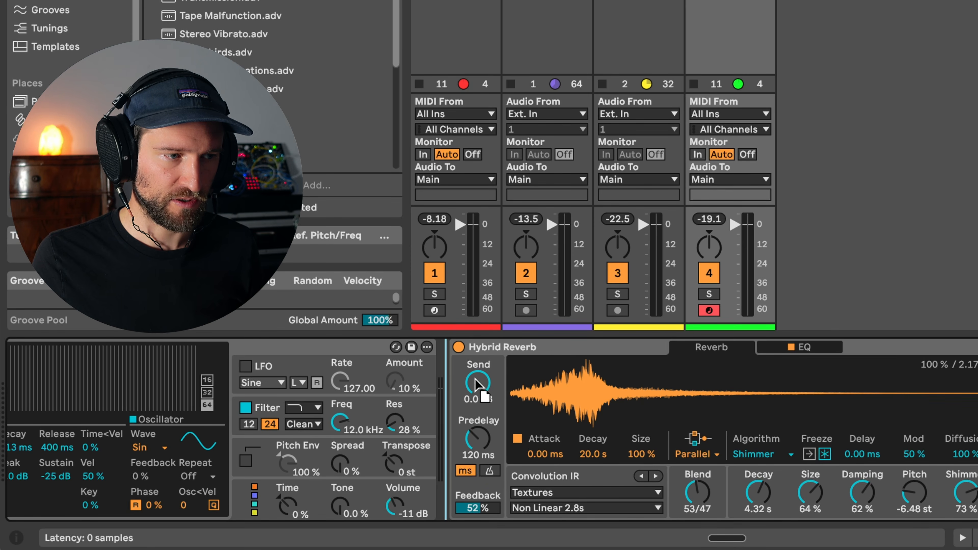
Insert a Shifter device directly before Hybrid Reverb and switch its mode to Ring
key("super+z")
scroll(339, 360, "left", 5)
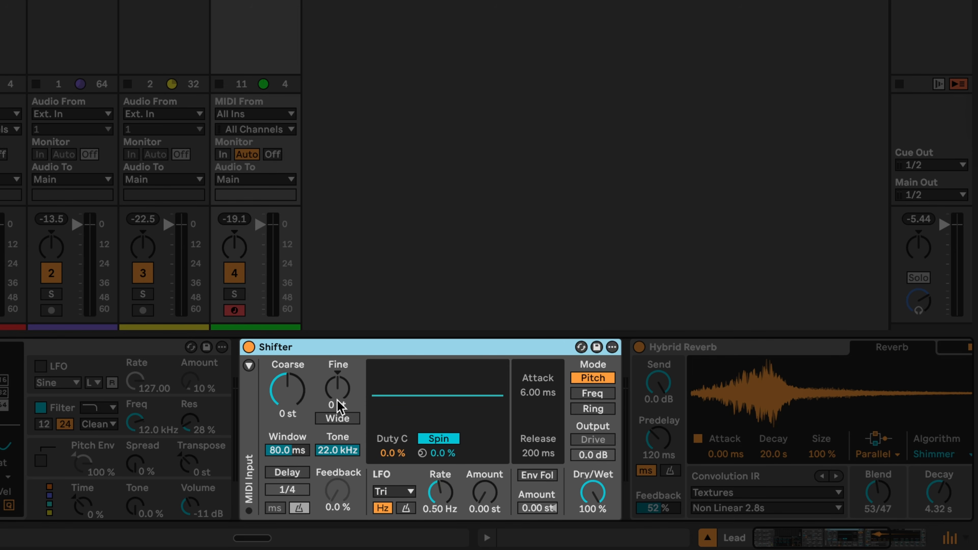
left_click(597, 413)
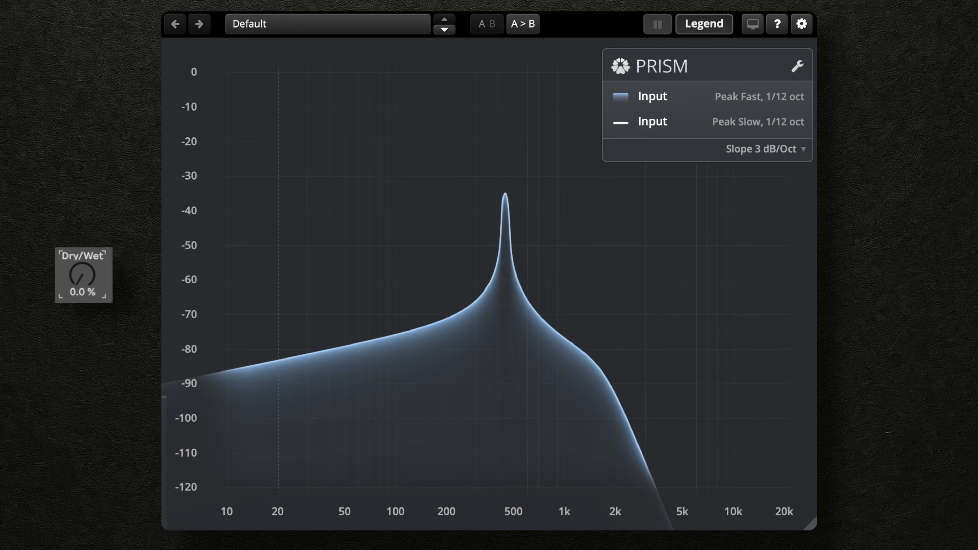
Raise Shifter's dry/wet to 50 % and set its coarse frequency to 329 Hz
left_click_drag(81, 286, 81, 179)
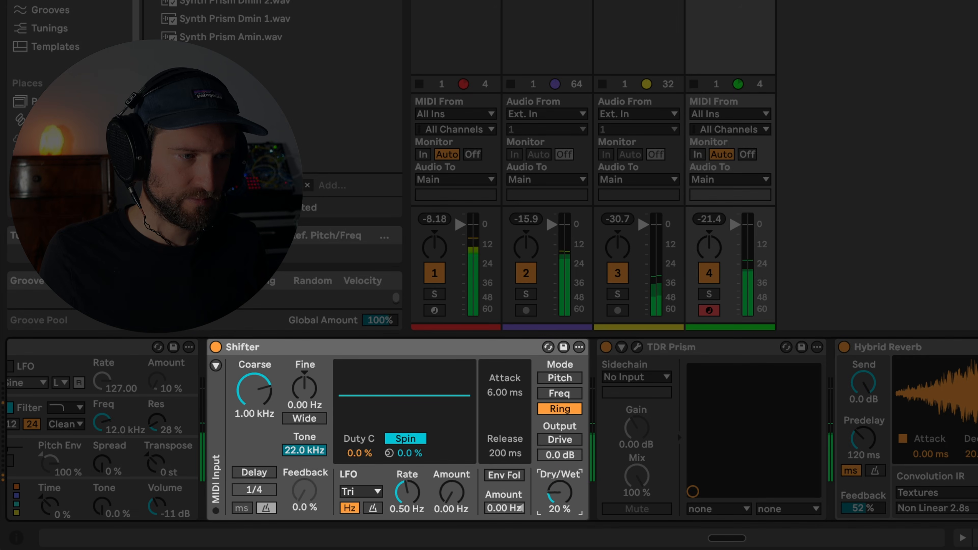
left_click_drag(560, 492, 560, 470)
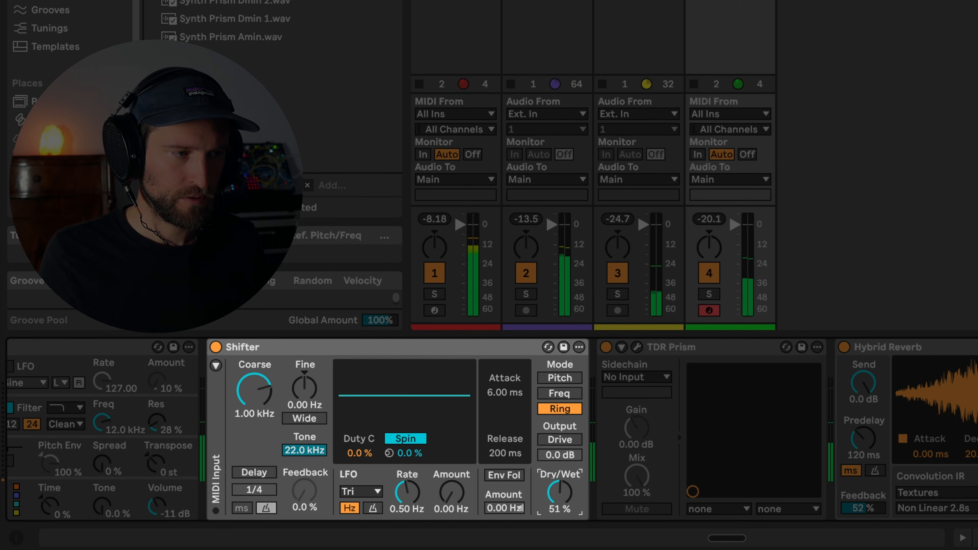
left_click(254, 416)
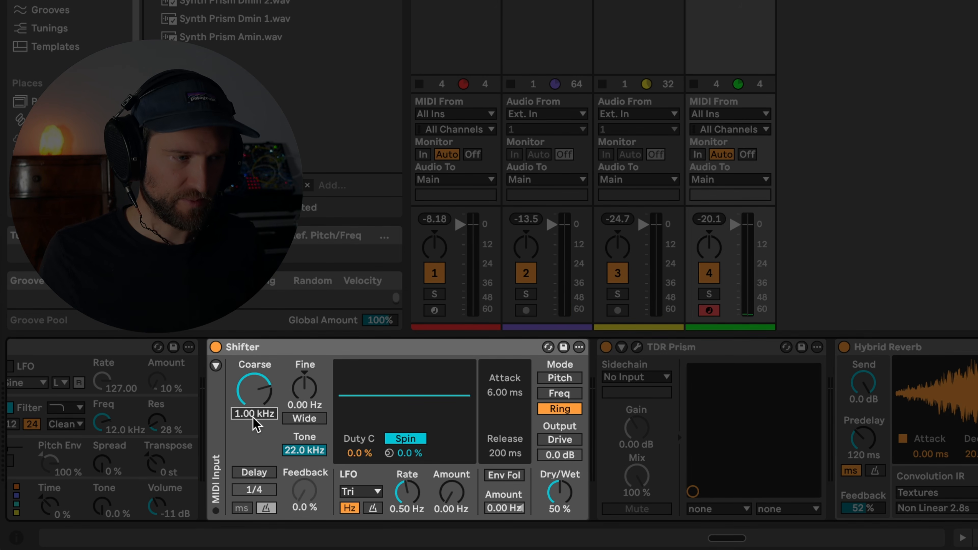
type("3")
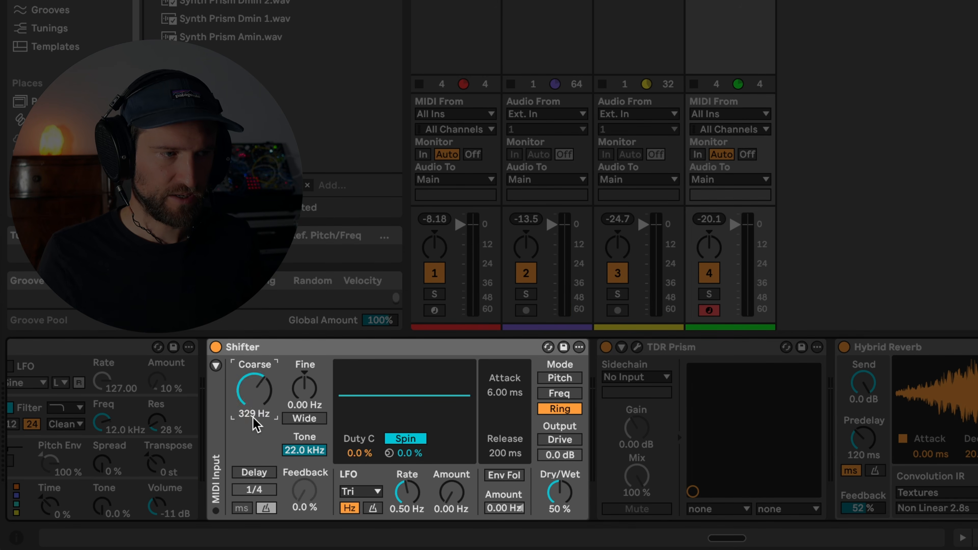
type("29")
key("Return")
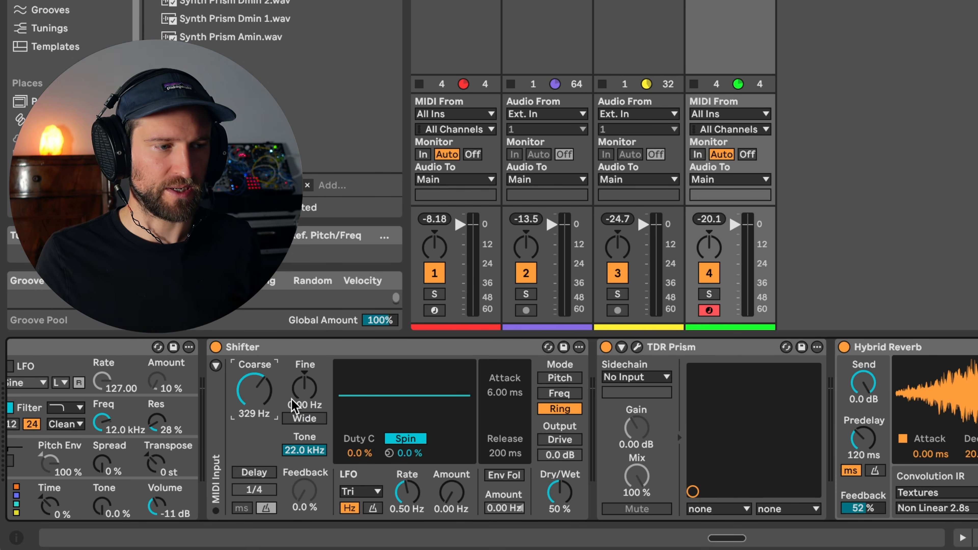
With the track playing, lower Shifter's dry/wet to 40 % and sweep the coarse frequency, settling at 401 Hz
key("space")
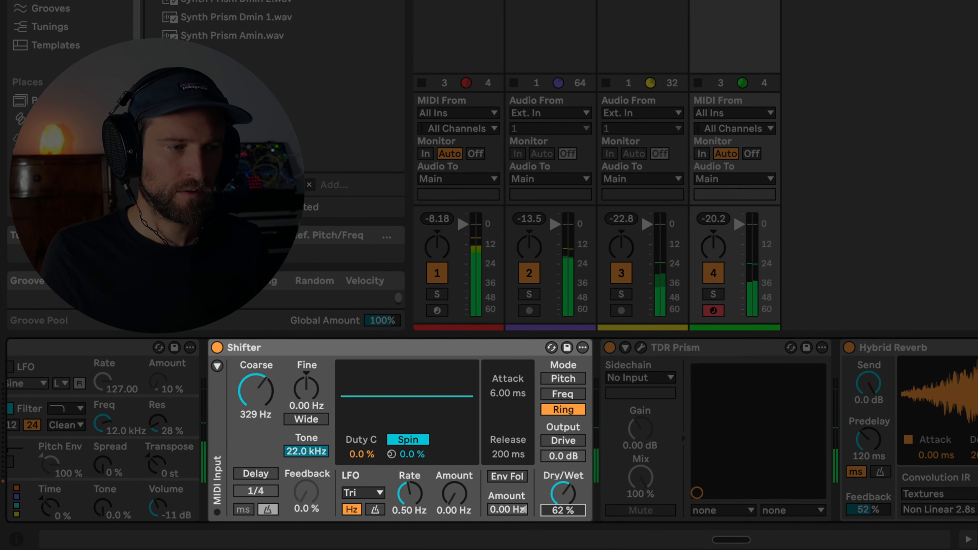
left_click_drag(562, 506, 562, 514)
left_click_drag(257, 391, 257, 373)
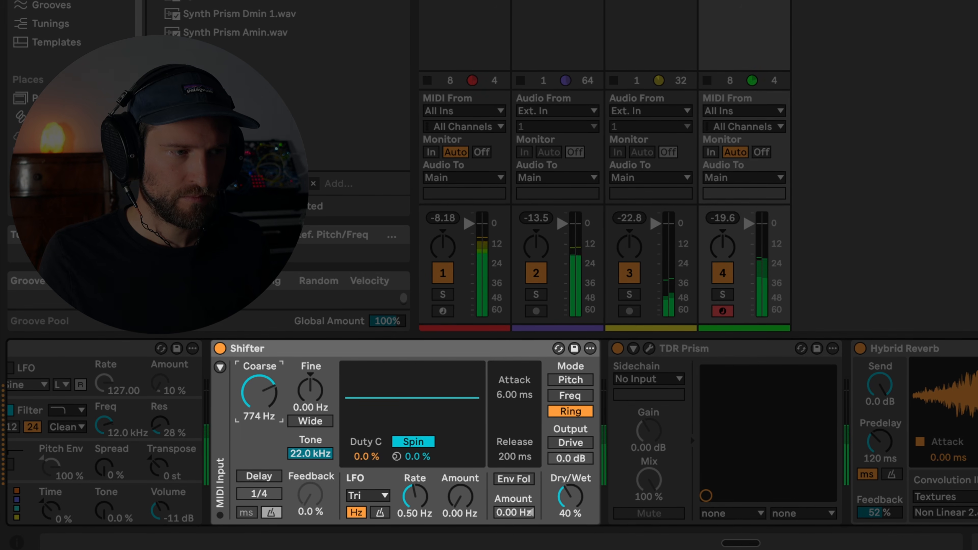
left_click_drag(261, 403, 256, 368)
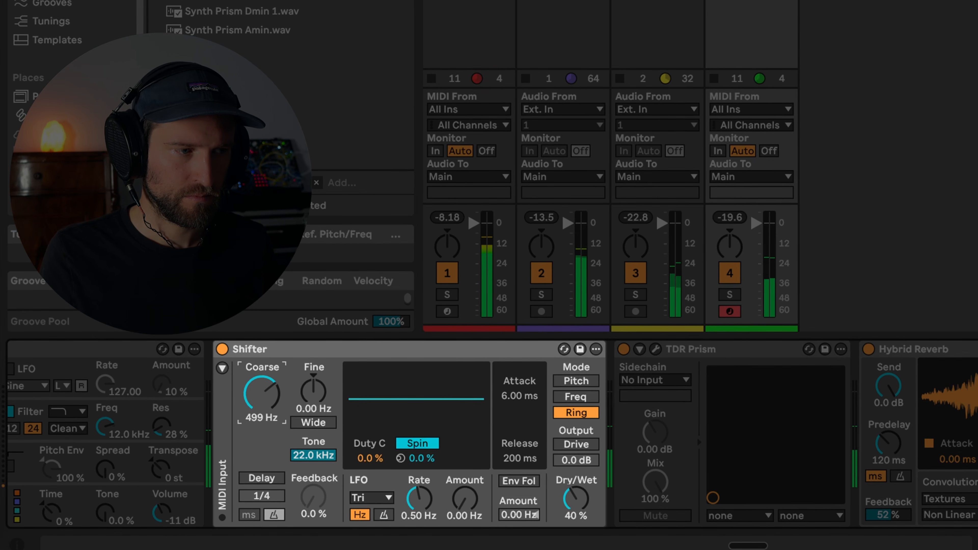
mouse_move(260, 400)
left_mouse_down()
mouse_move(260, 378)
mouse_move(262, 390)
left_mouse_up()
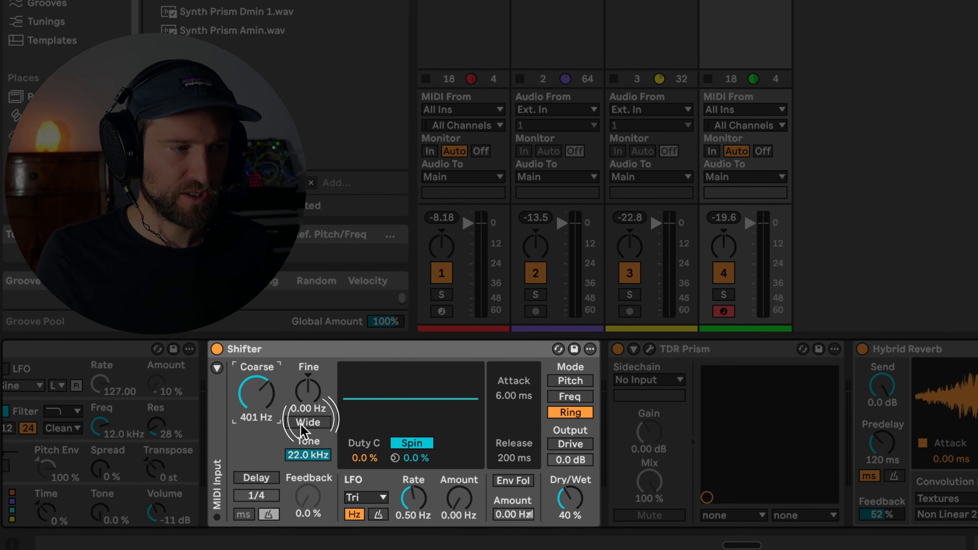
Enable Wide on Shifter with a 2.00 Hz spread, and turn on its 3/8 synced delay with 41 % feedback
left_click(308, 422)
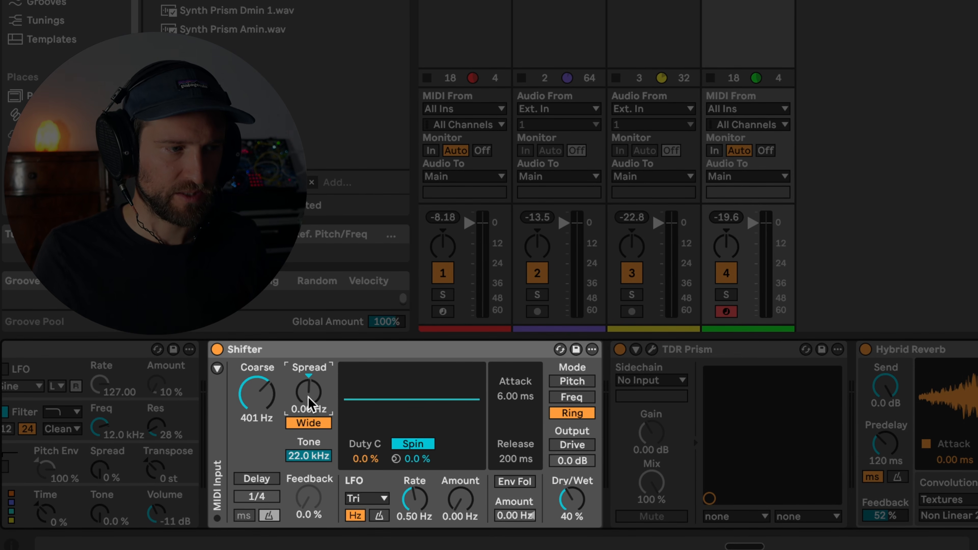
left_click_drag(310, 405, 310, 397)
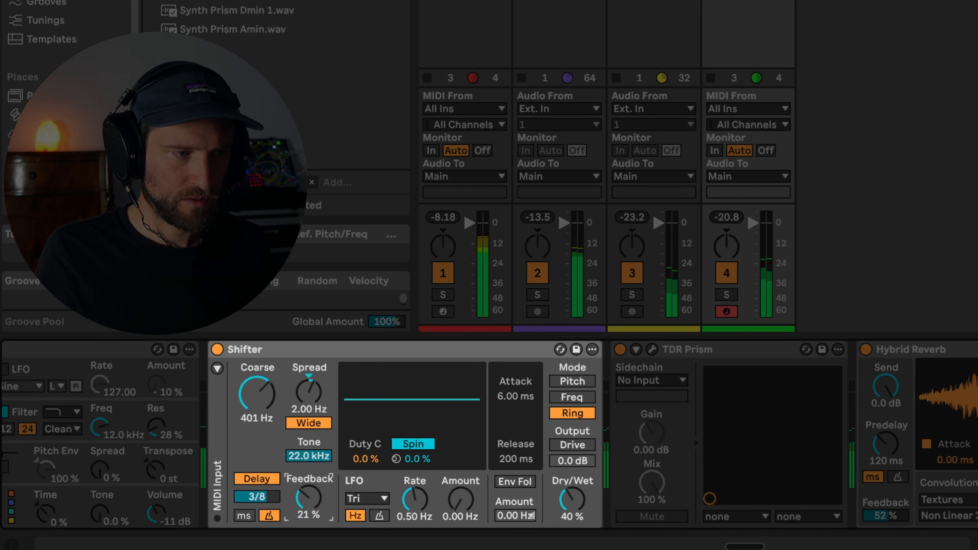
left_click_drag(309, 498, 308, 476)
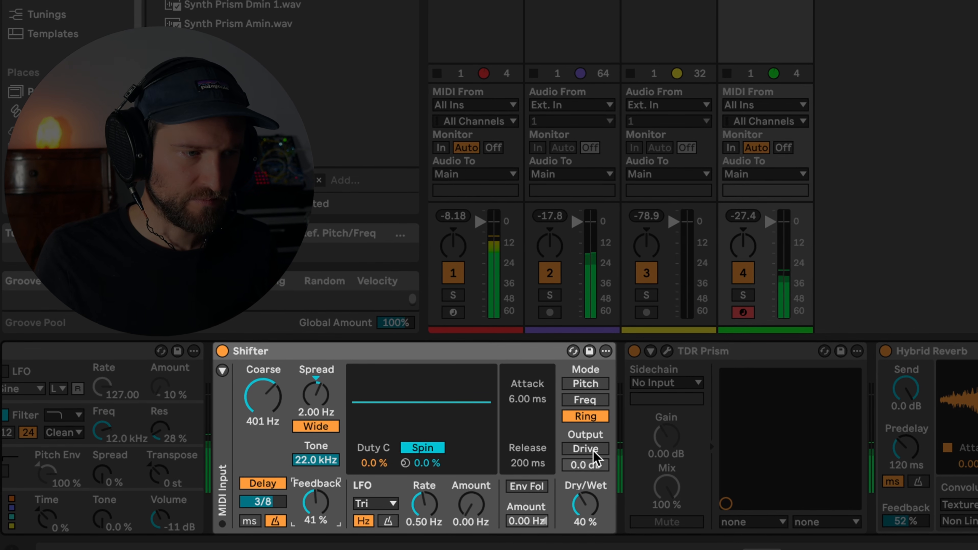
Turn on Drive in Shifter's output section and raise the drive amount to 5.8 dB
left_click(585, 449)
left_click_drag(588, 465, 588, 415)
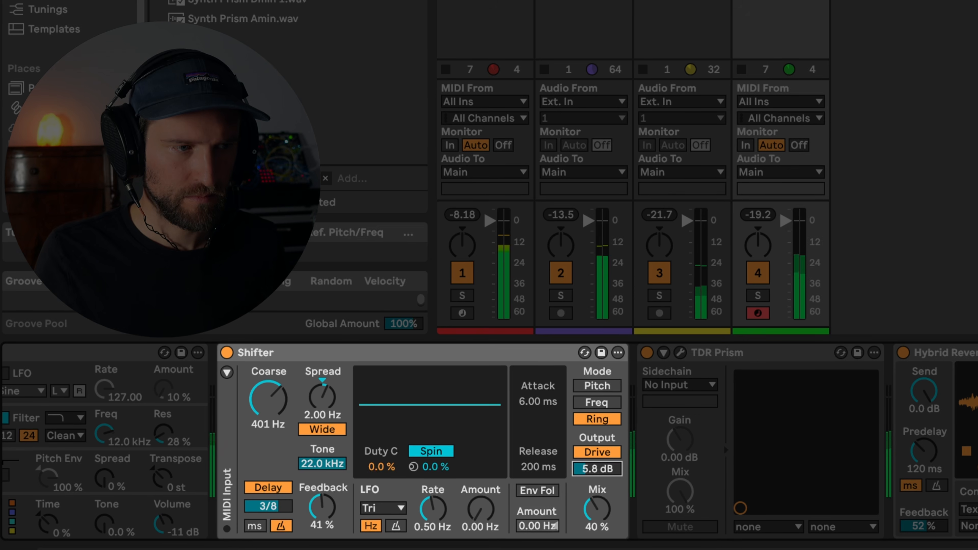
left_click_drag(599, 469, 598, 467)
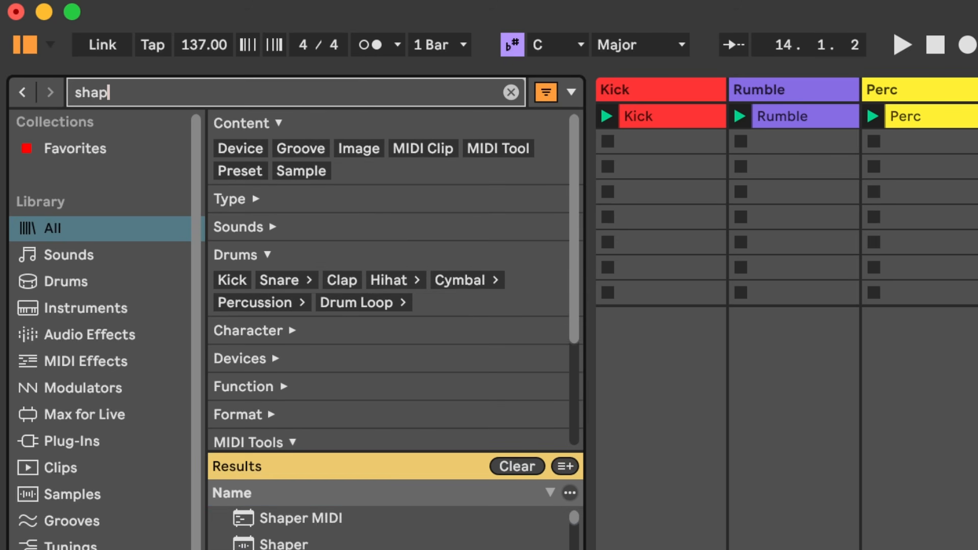
Search the browser for "shaper" and add the Shaper audio modulator to the Lead track after Hybrid Reverb
type("er")
key("Down")
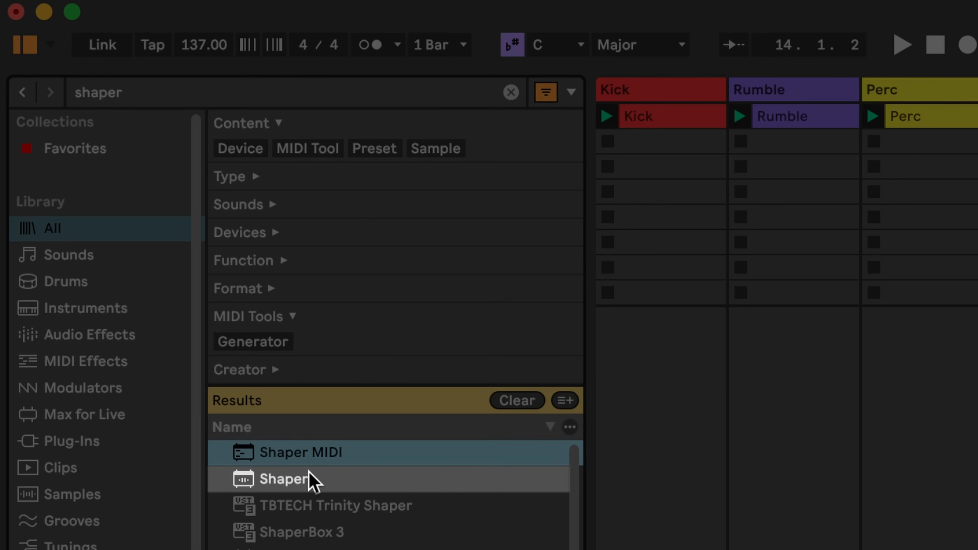
left_click(308, 479)
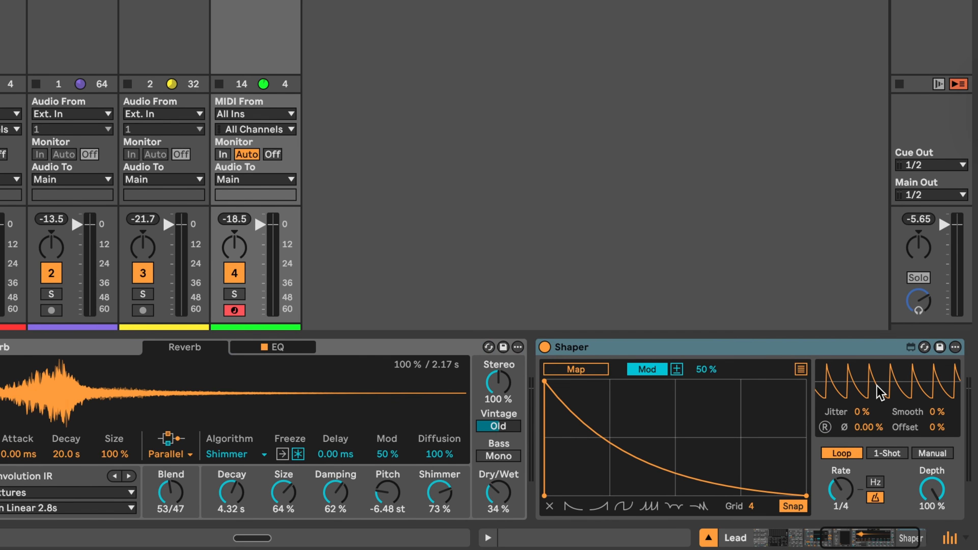
Draw an irregular stepped curve on a grid of 8 in Shaper, and lower its RM Coarse modulation depth to 47.2 %
scroll(194, 473, "left", 1)
scroll(195, 473, "left", 3)
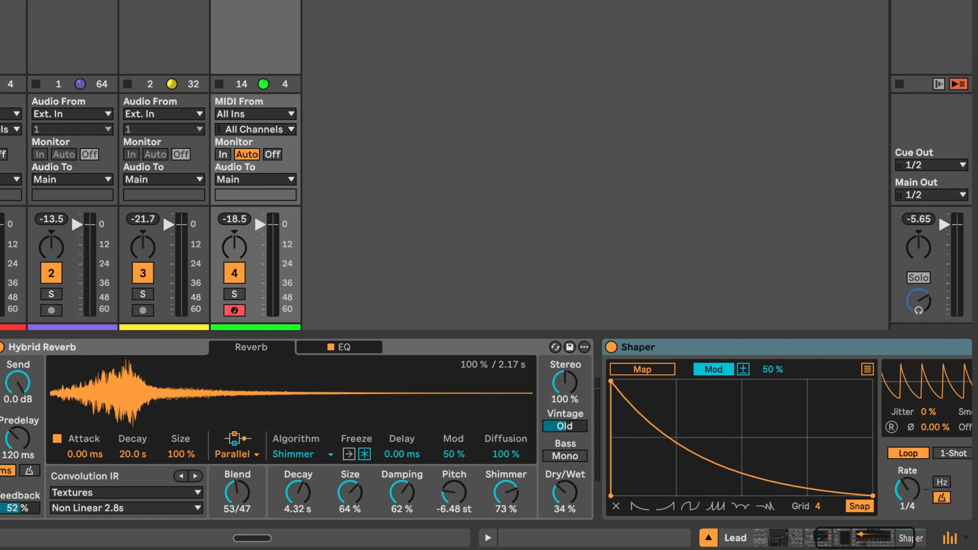
scroll(382, 422, "right", 1)
scroll(382, 422, "right", 5)
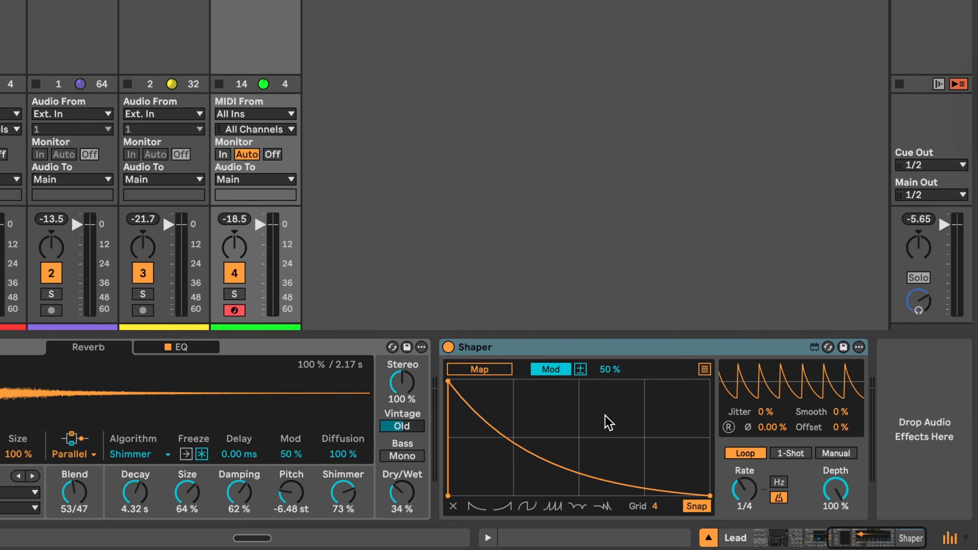
left_click_drag(654, 506, 655, 483)
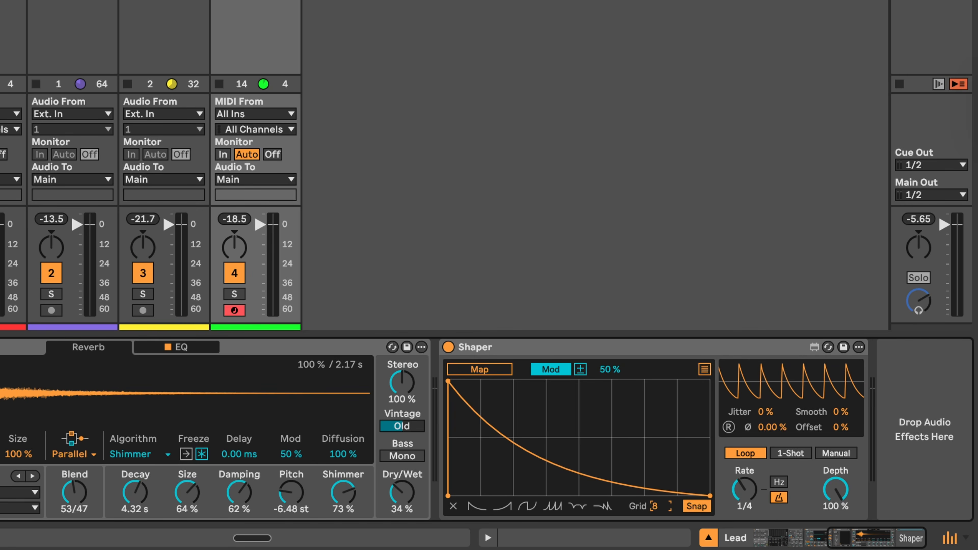
mouse_move(472, 382)
left_mouse_down()
mouse_move(498, 454)
mouse_move(509, 408)
mouse_move(543, 417)
mouse_move(566, 458)
mouse_move(693, 482)
left_mouse_up()
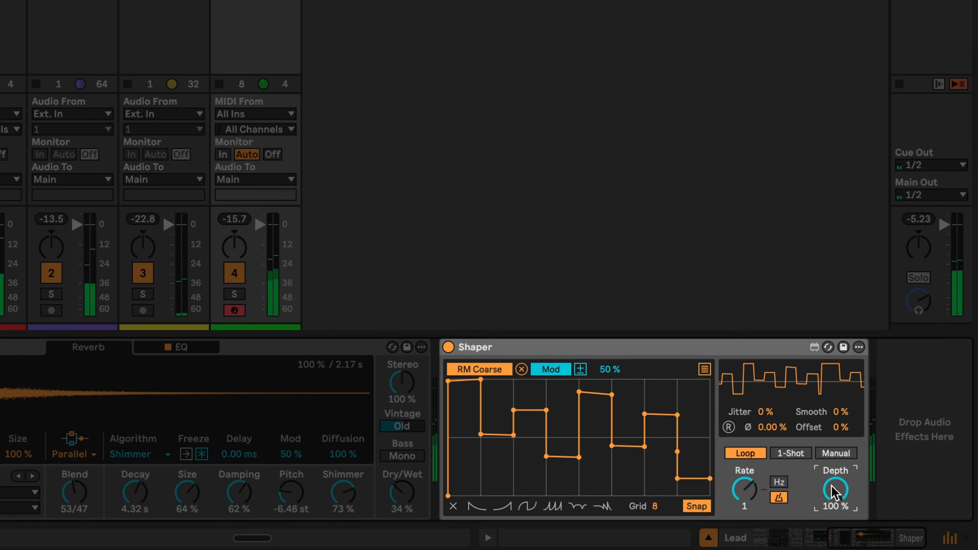
left_click_drag(830, 495, 831, 508)
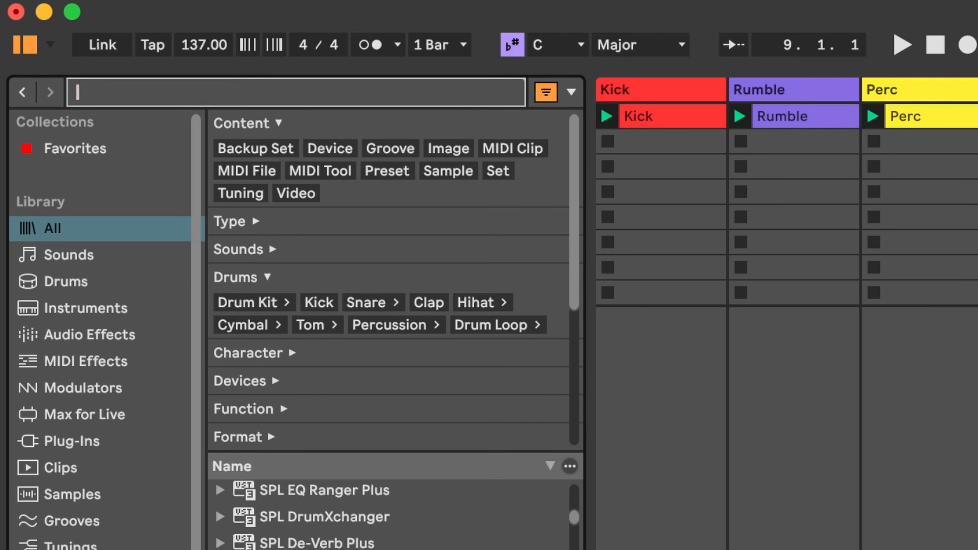
Search for "lfo", add an LFO after Shaper, and set it to the Stray waveform at a 0.57 Hz rate
type("lfo")
key("Down")
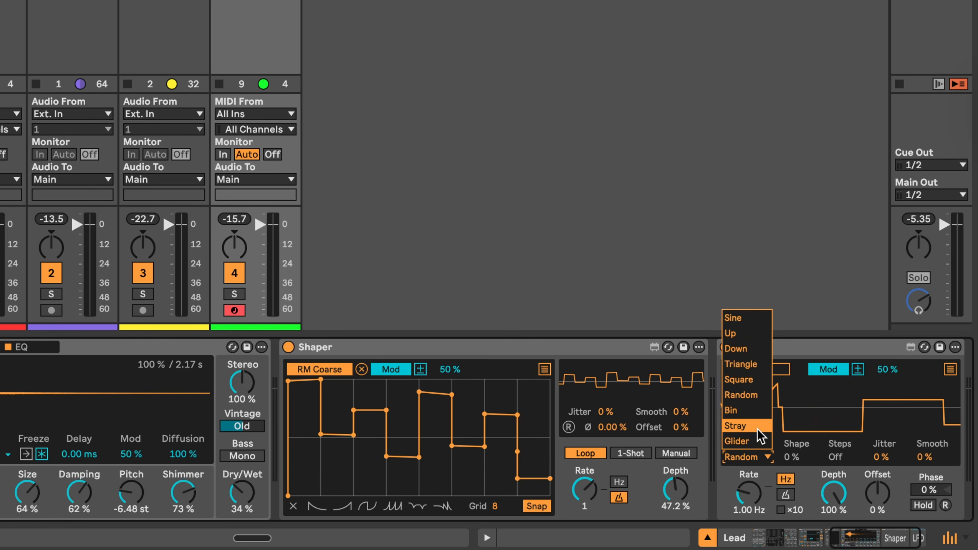
left_click(761, 367)
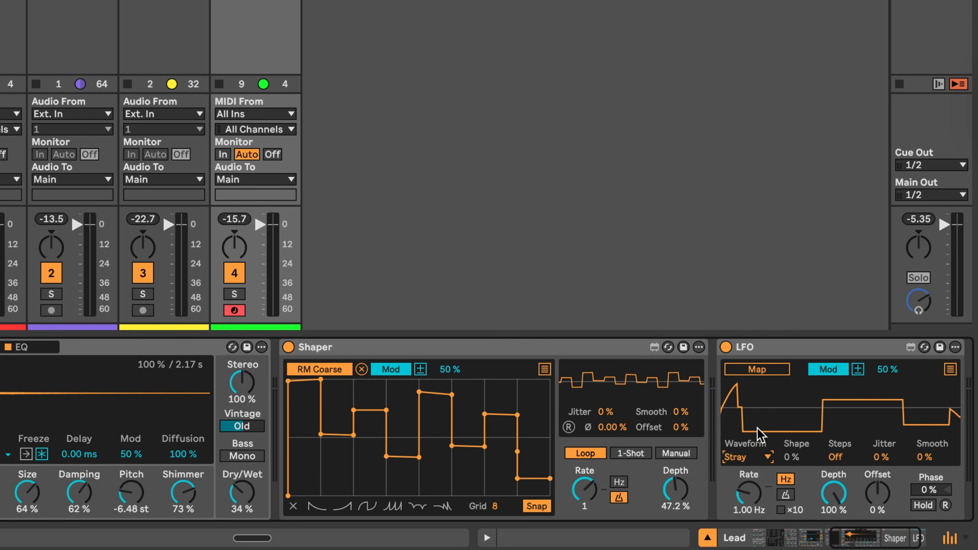
left_click(753, 489)
mouse_move(754, 489)
left_mouse_down()
mouse_move(753, 465)
mouse_move(754, 509)
mouse_move(758, 490)
left_mouse_up()
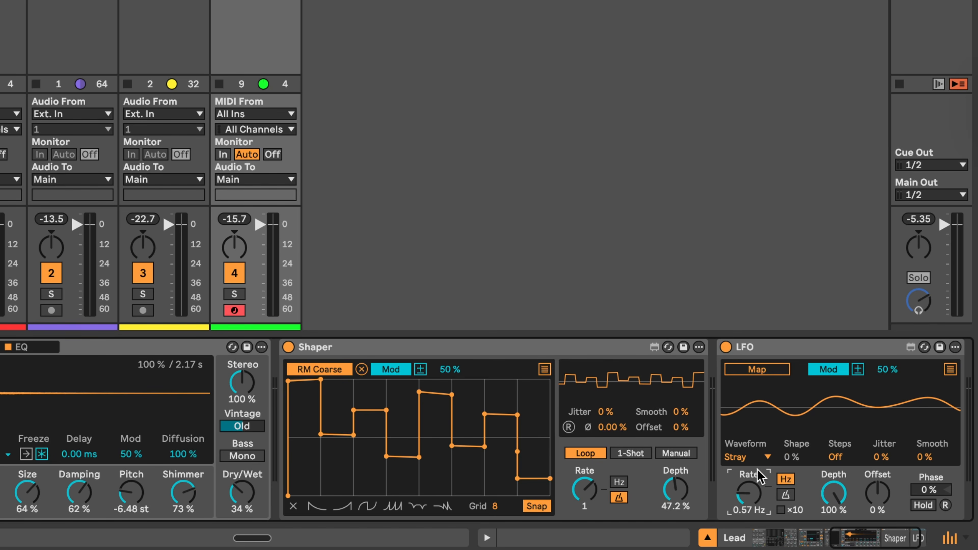
Map the LFO to Hybrid Reverb's Blend and Size, and play the set to hear the modulation
left_click(753, 373)
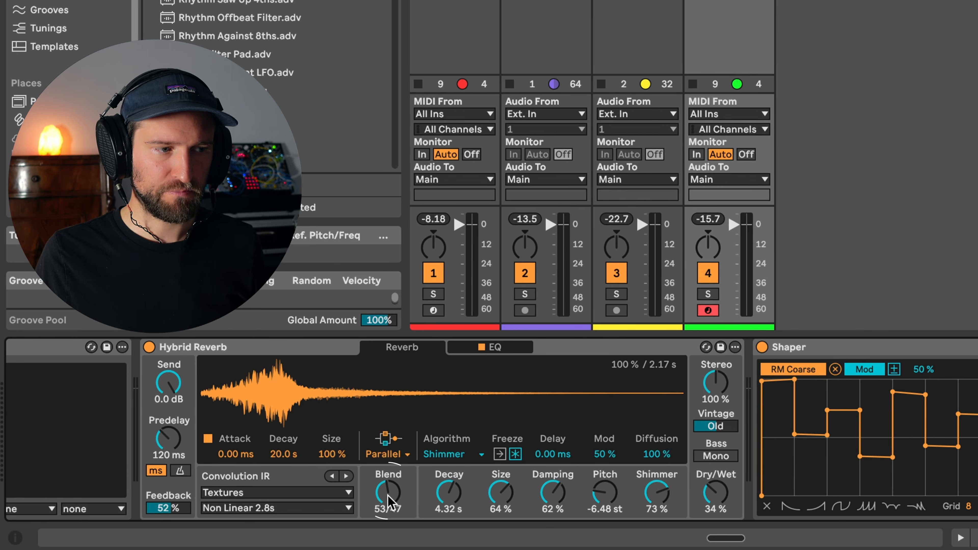
left_click(246, 497)
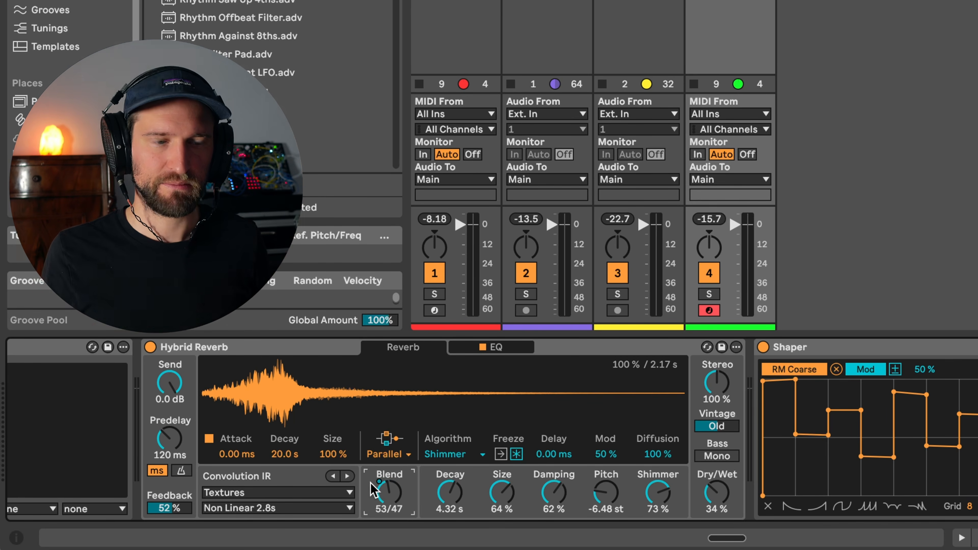
key("space")
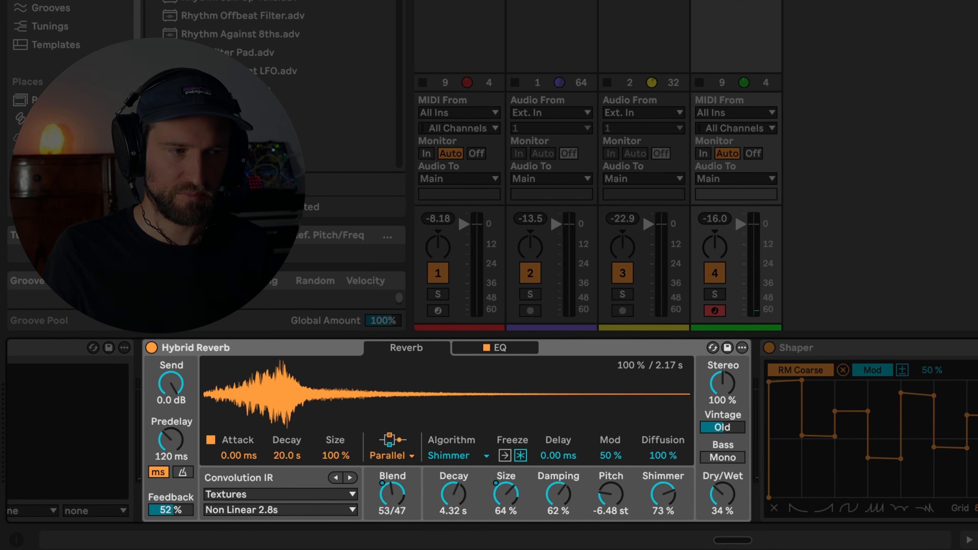
key("space")
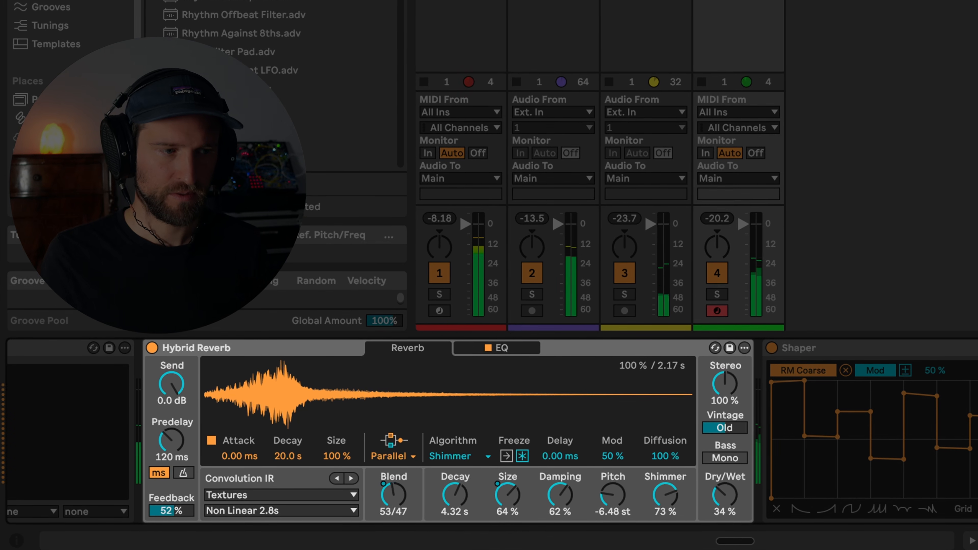